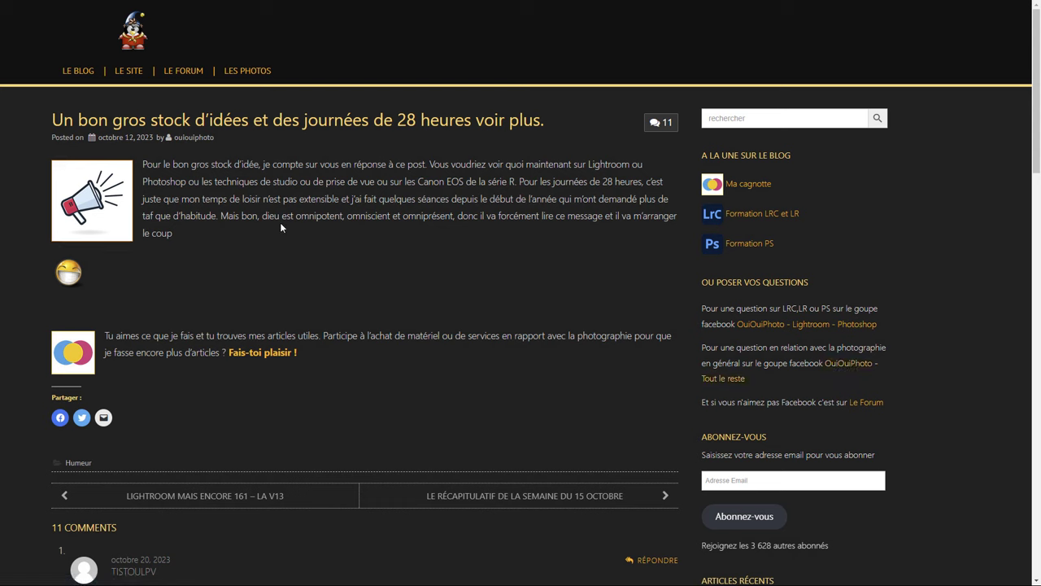
Scroll down the OuiOuiPhoto post to the reader comments, including the Lightroom presets suggestion
scroll(273, 280, down, 6)
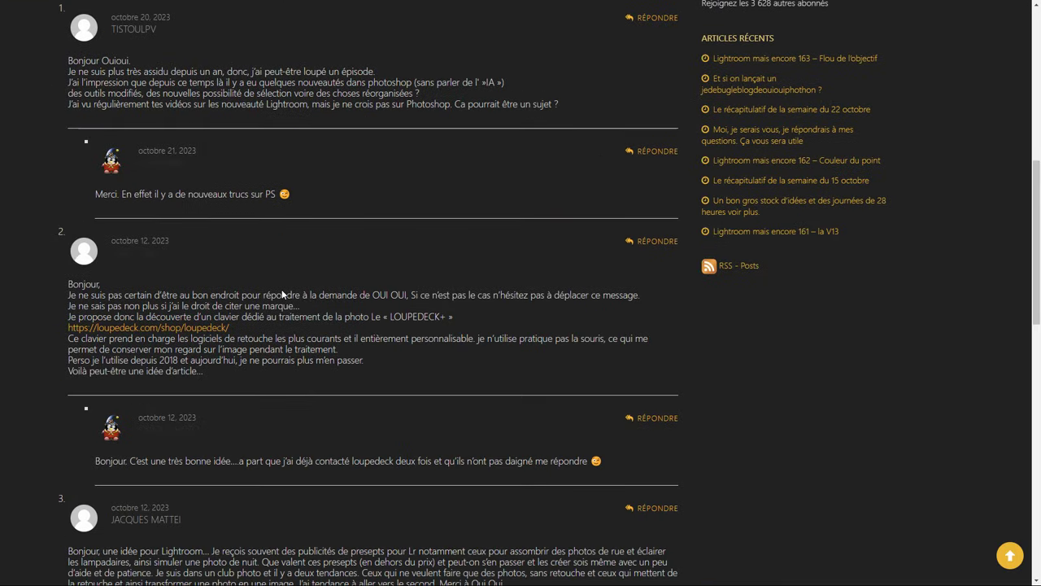
scroll(282, 294, down, 3)
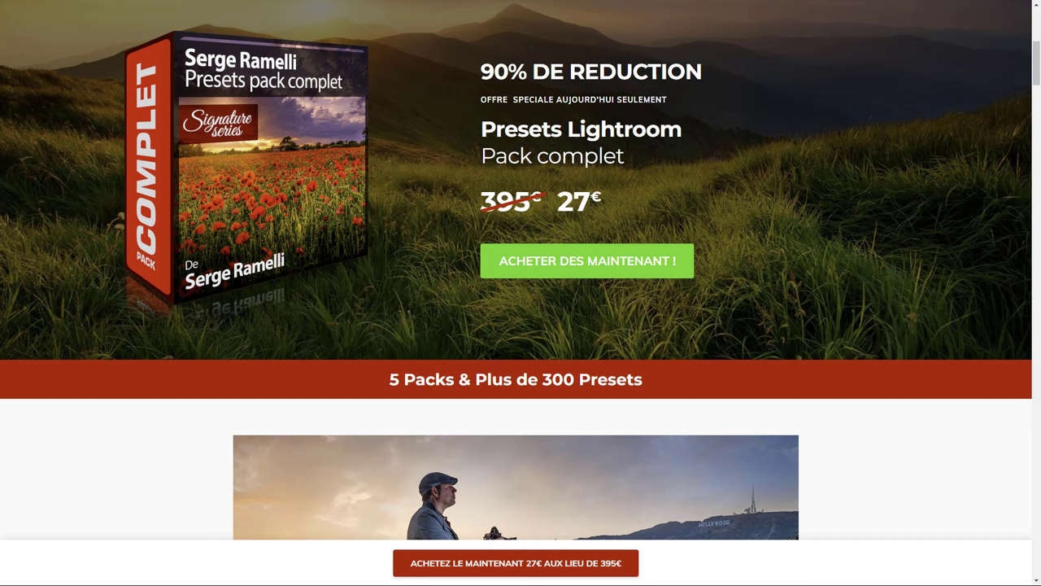
Scroll past the 90% discount banner to the Serge Ramelli preset pack's photo and description
scroll(597, 184, down, 6)
scroll(598, 184, down, 1)
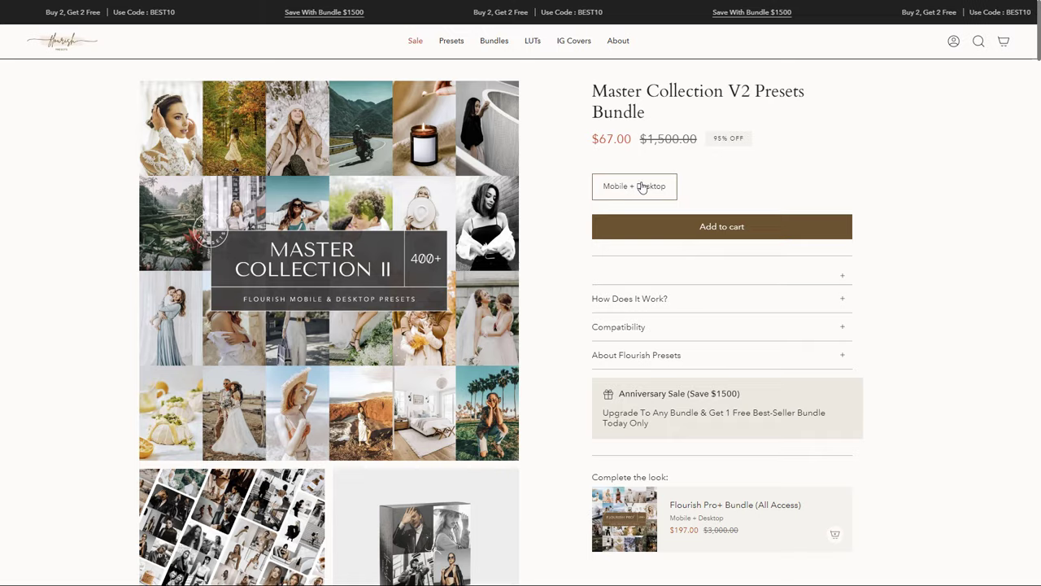
scroll(642, 187, down, 1)
scroll(643, 186, down, 4)
scroll(651, 204, down, 2)
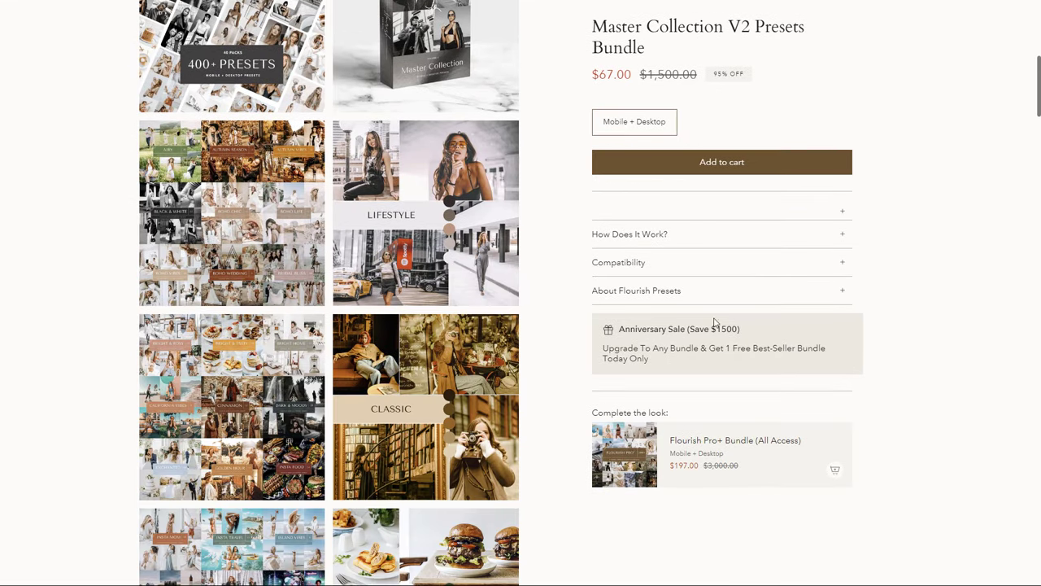
scroll(719, 247, down, 4)
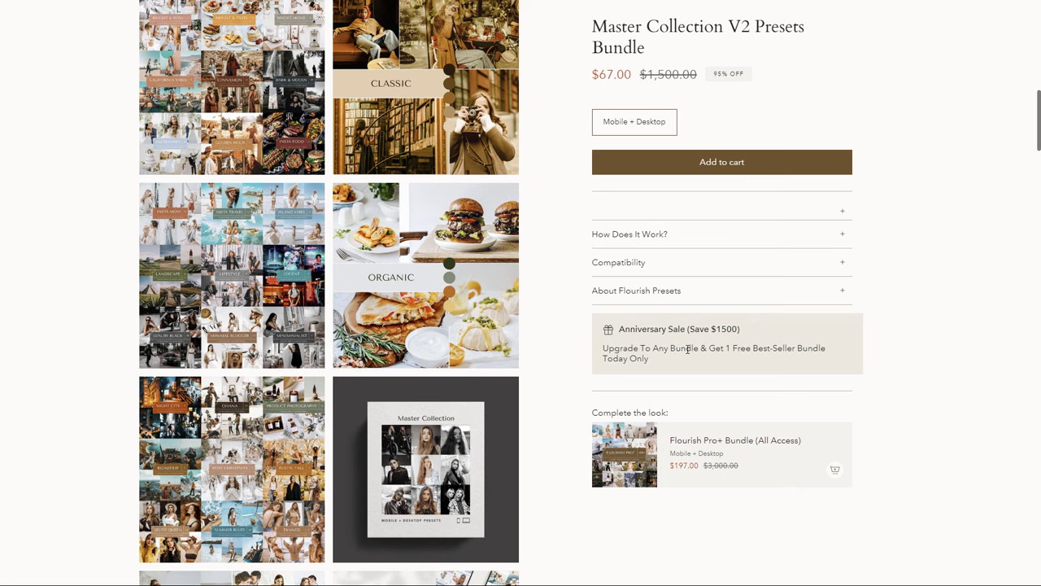
scroll(689, 264, up, 4)
scroll(689, 264, up, 1)
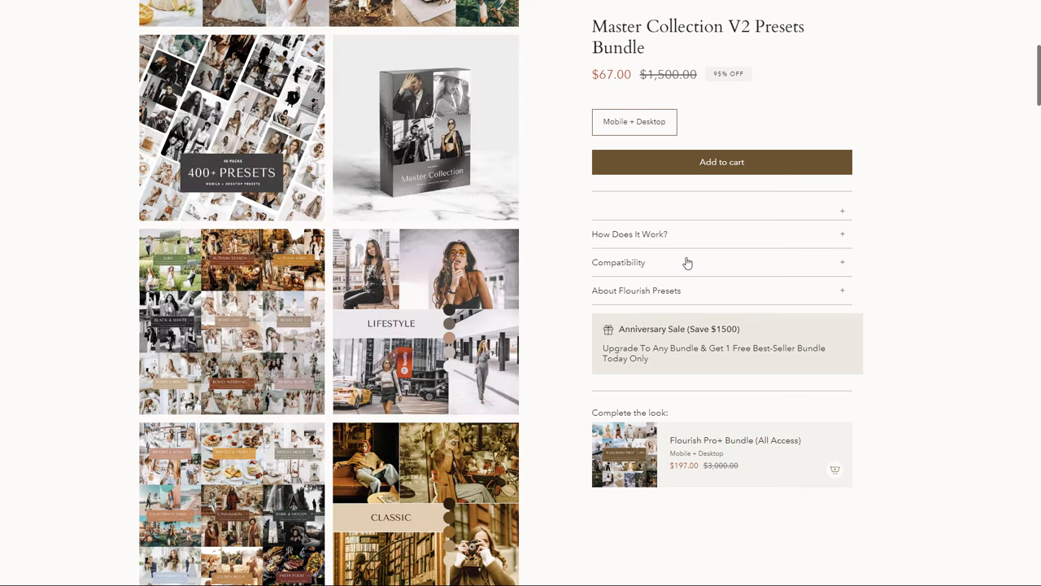
scroll(686, 263, up, 1)
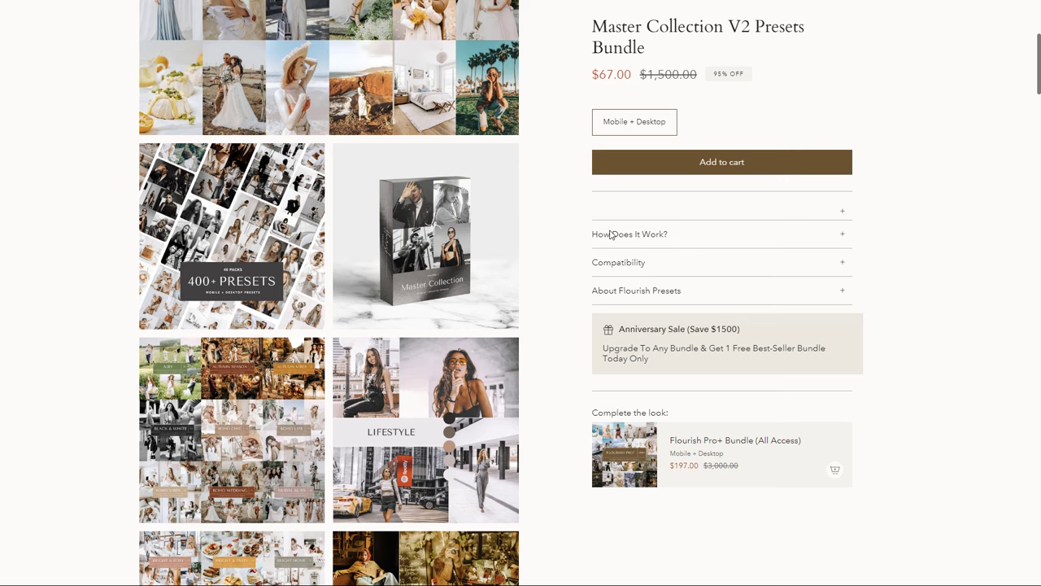
scroll(658, 163, up, 2)
scroll(651, 158, up, 1)
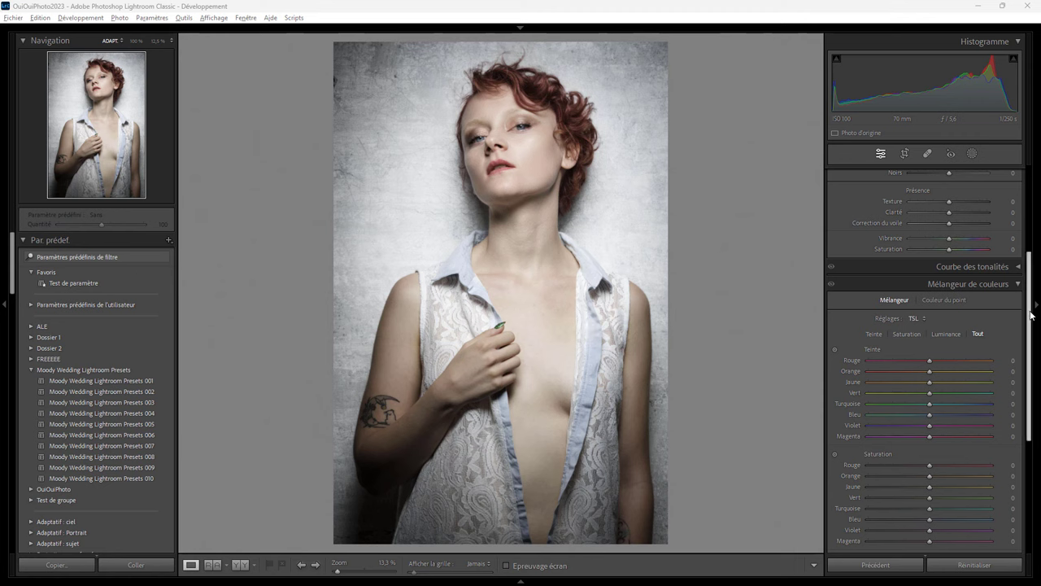
Collapse the Mélangeur de couleurs section in the right Develop panel
drag(1029, 316, 1029, 223)
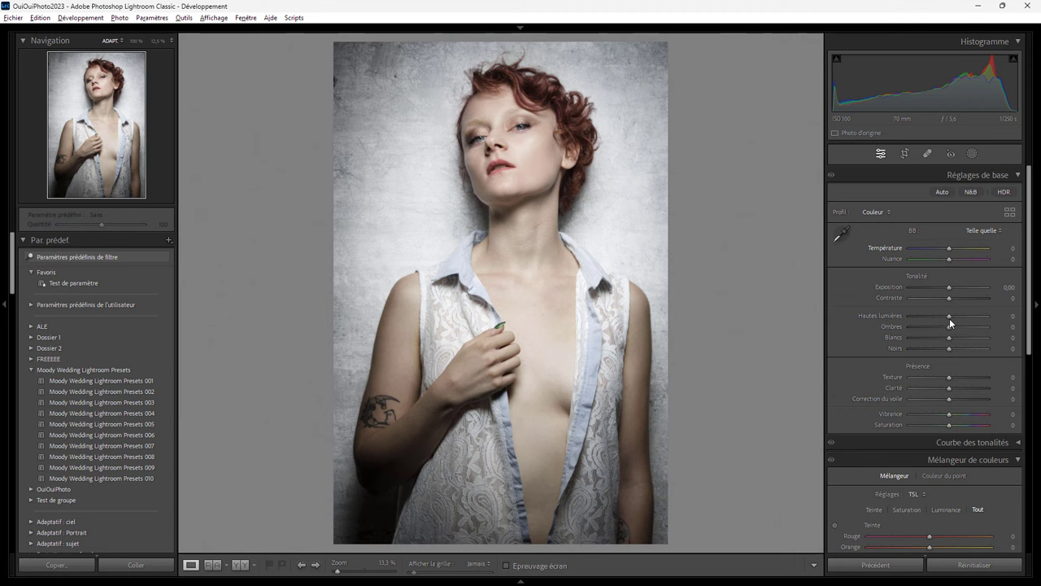
scroll(1031, 301, down, 2)
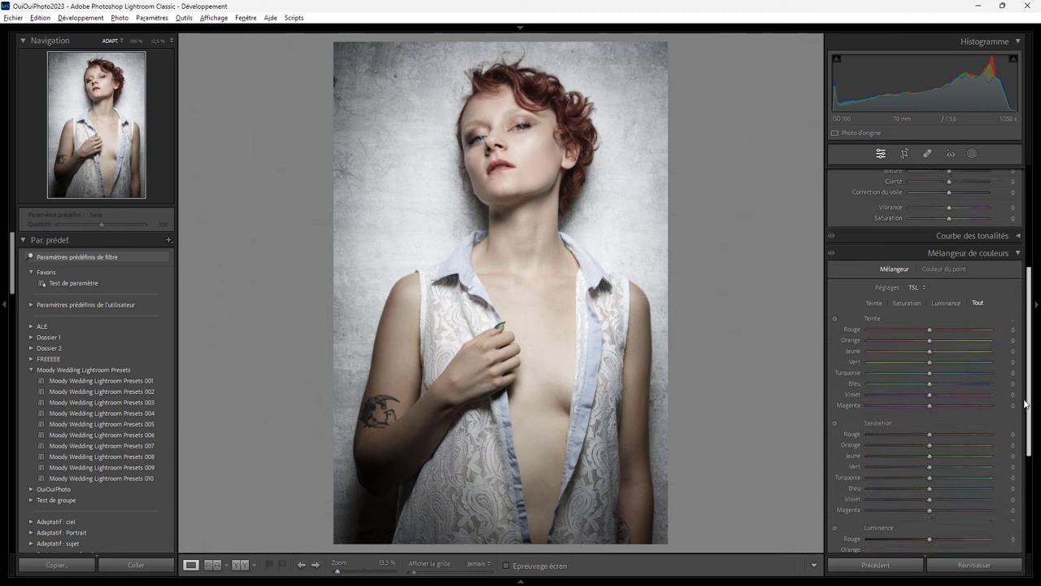
scroll(1033, 297, up, 2)
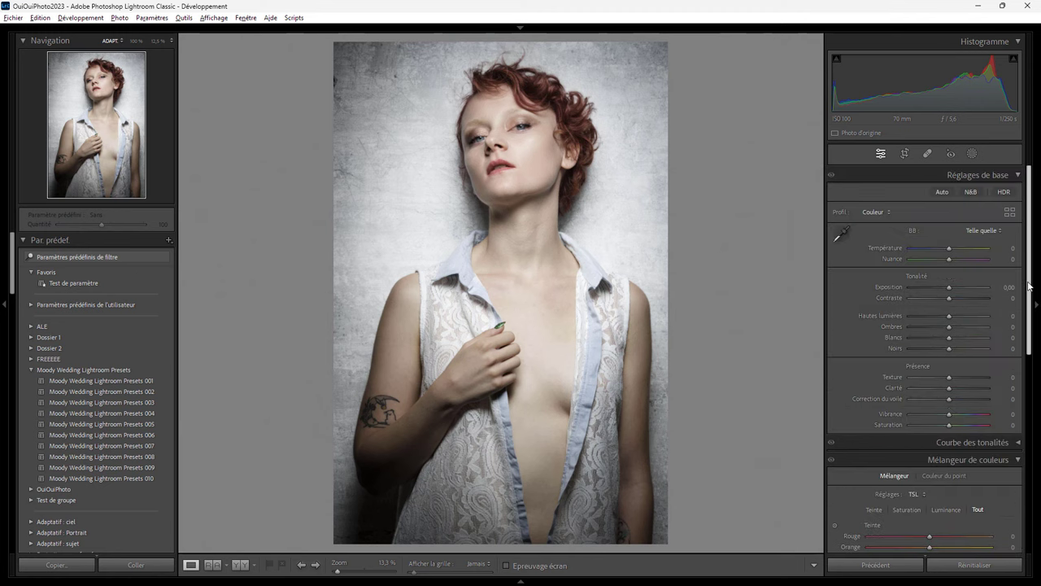
click(1019, 460)
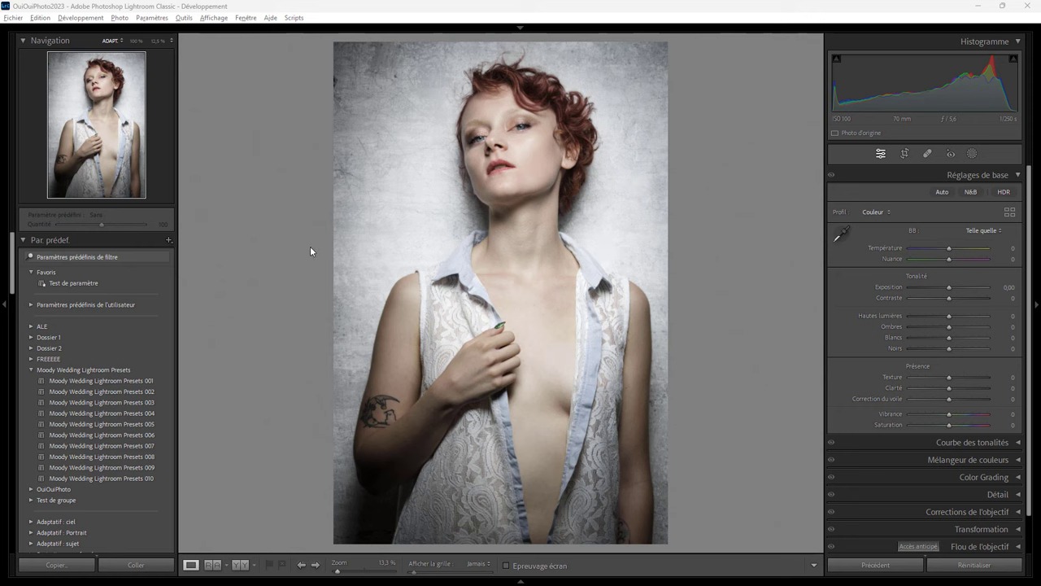
Collapse Réglages de base and preview the Moody Wedding 002 look on the portrait
click(1019, 176)
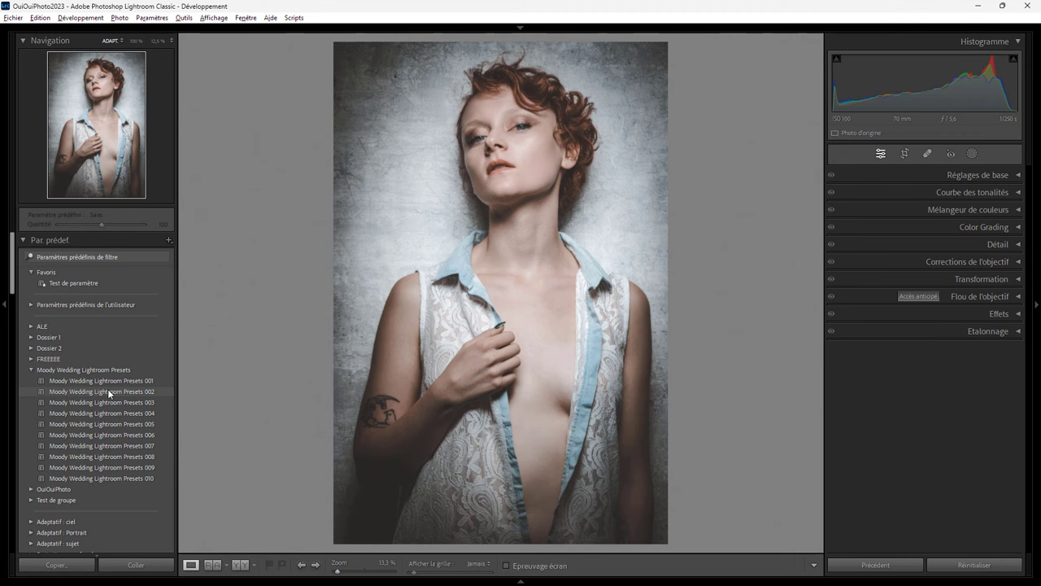
click(109, 392)
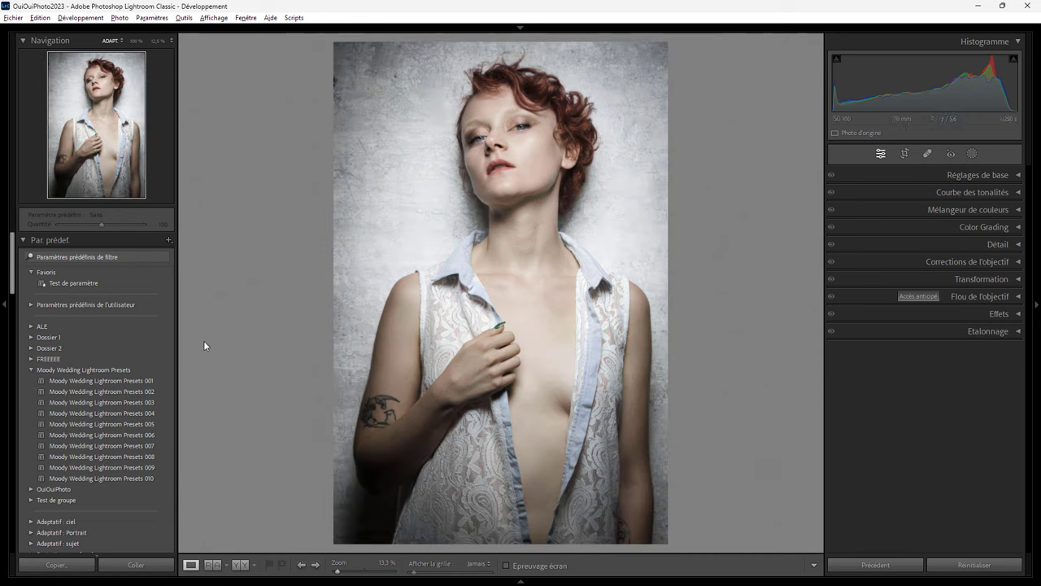
Apply Moody Wedding Lightroom Presets 002 and set Contraste to −15 in Réglages de base
click(147, 392)
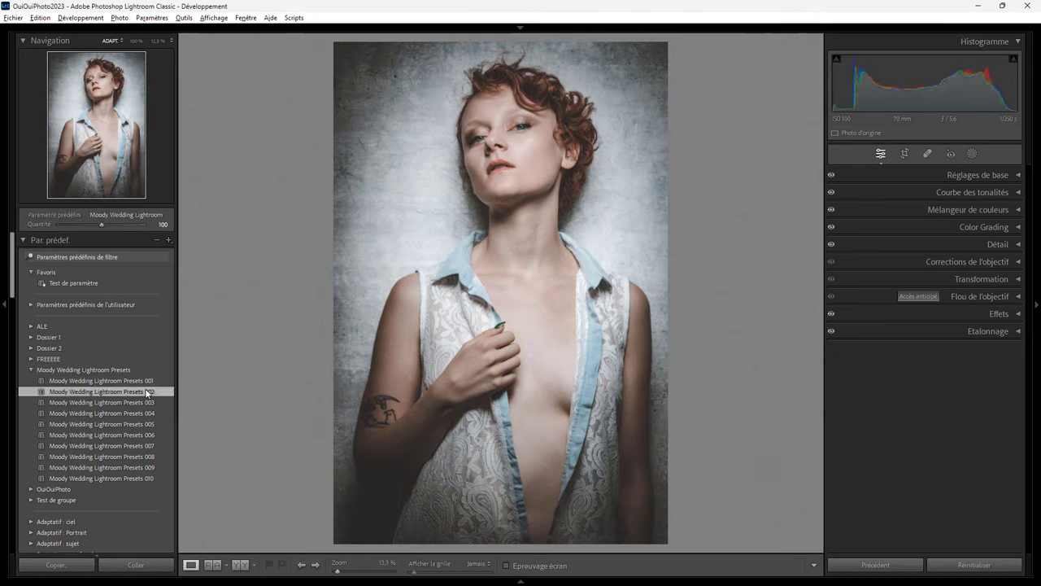
click(1018, 174)
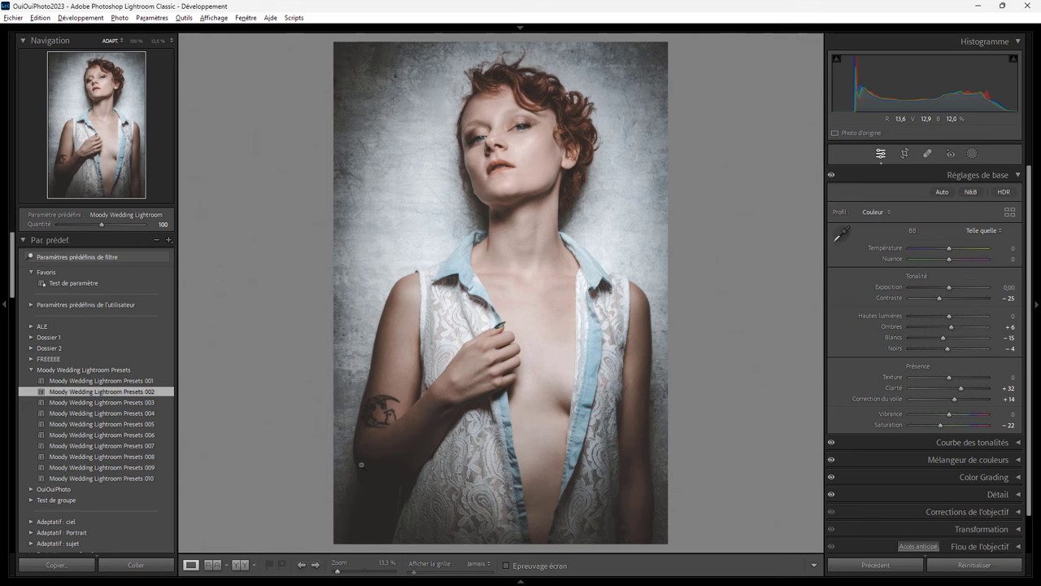
double_click(942, 299)
mouse_move(949, 298)
mouse_down()
mouse_move(916, 294)
mouse_move(943, 293)
mouse_up()
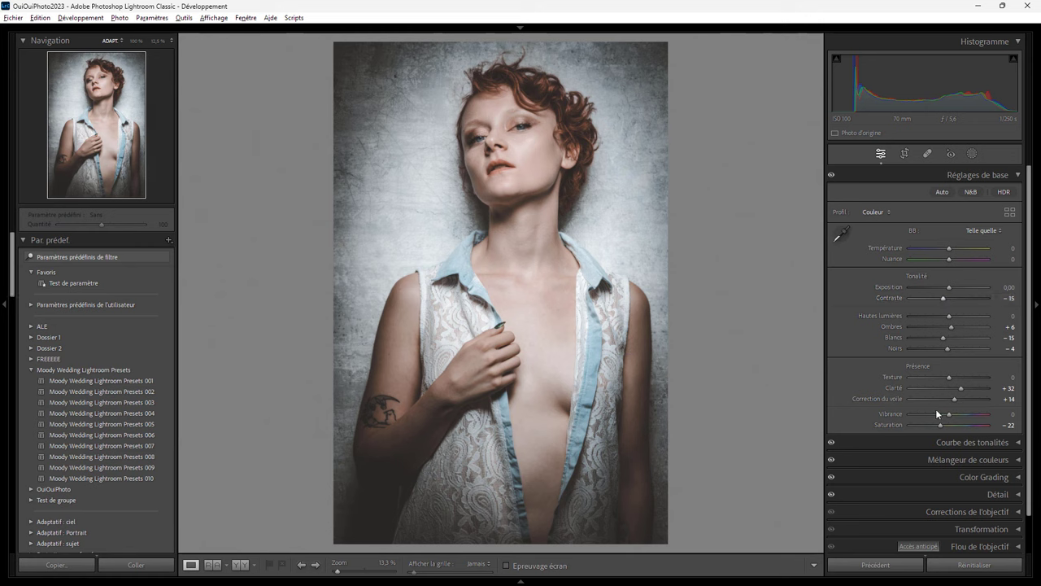
Set the Courbe à points to Linéaire, testing and restoring the black point
click(1013, 444)
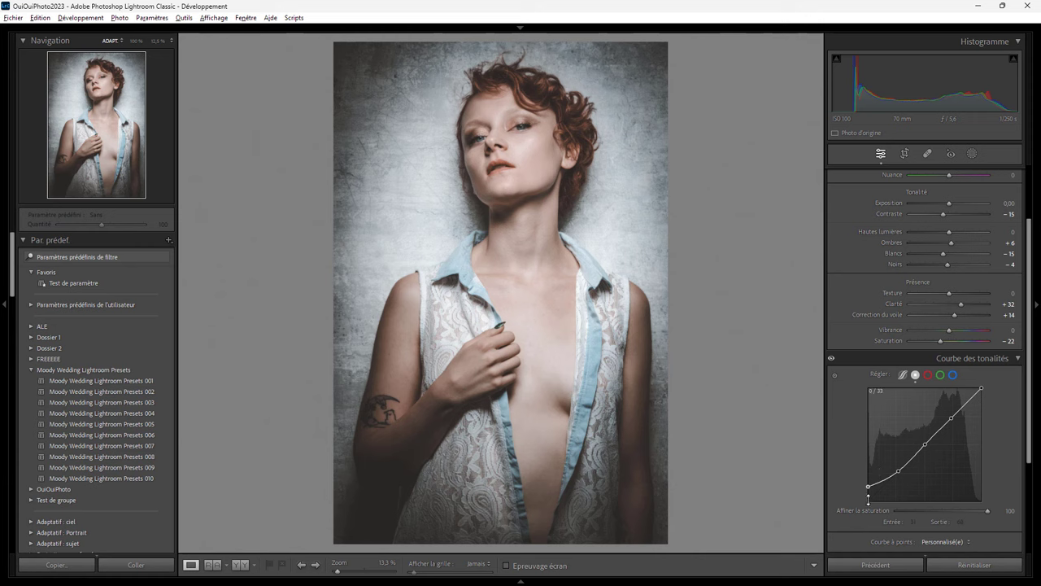
click(944, 542)
click(920, 476)
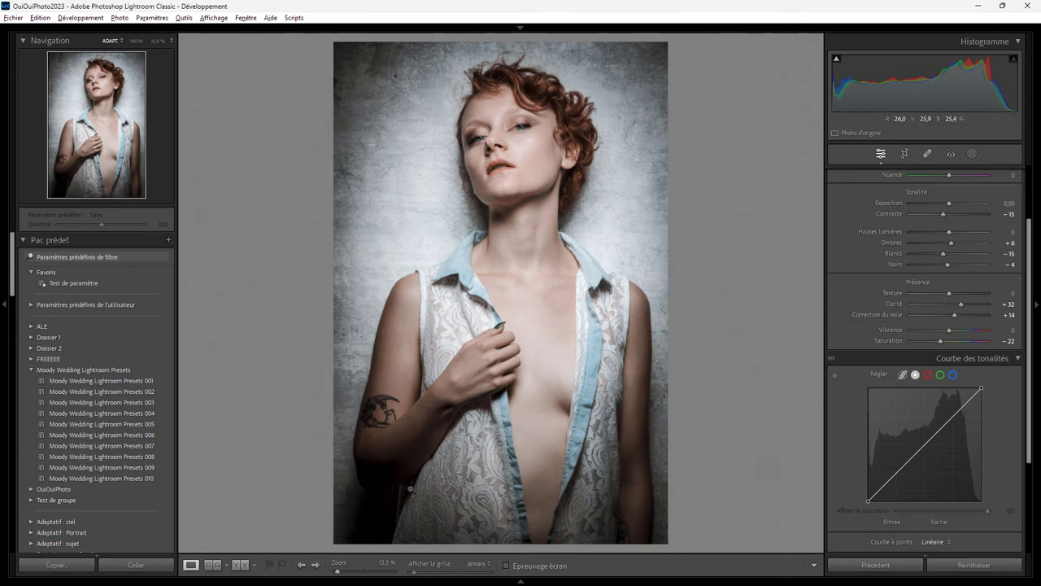
drag(869, 503, 868, 484)
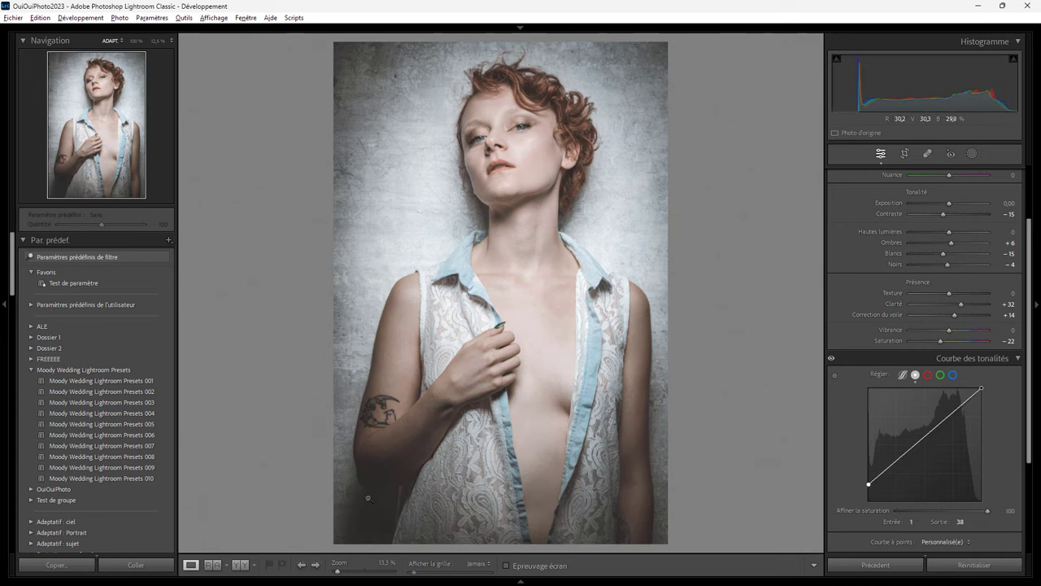
drag(869, 483, 867, 501)
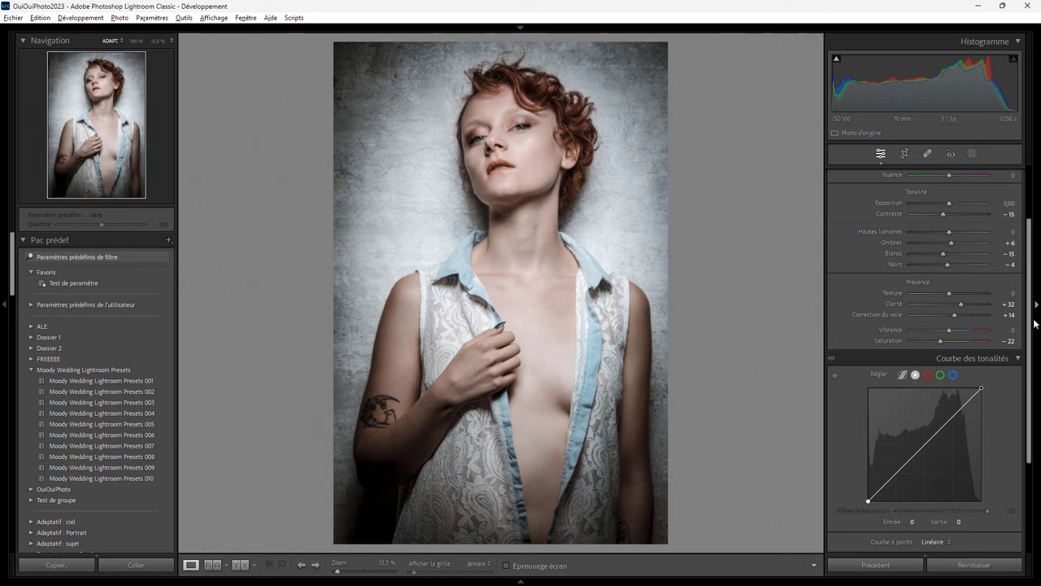
Expand Color Grading and select the Ombres (shadows) wheel
drag(1031, 318, 1038, 256)
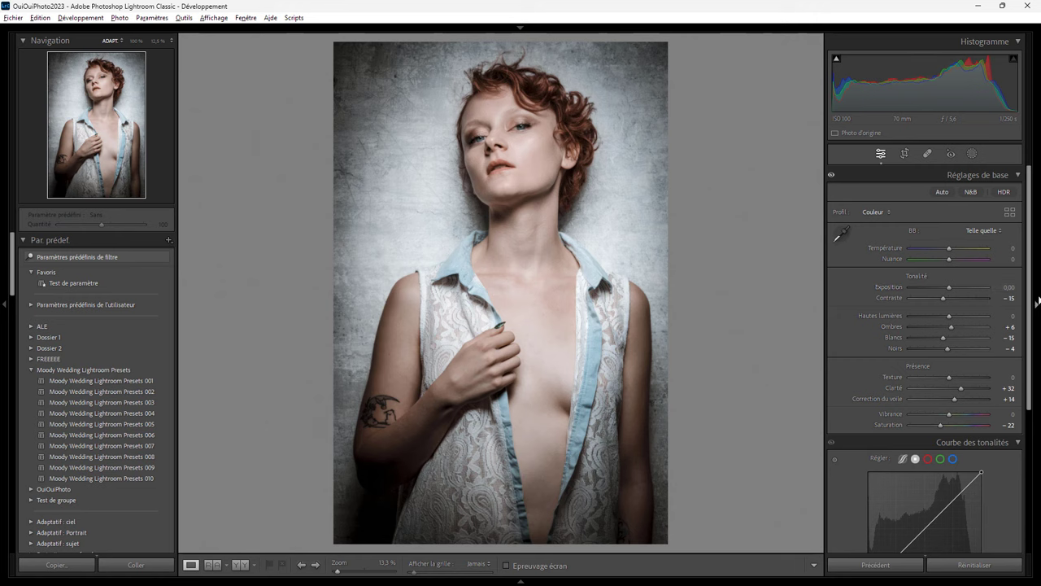
drag(1029, 301, 1029, 443)
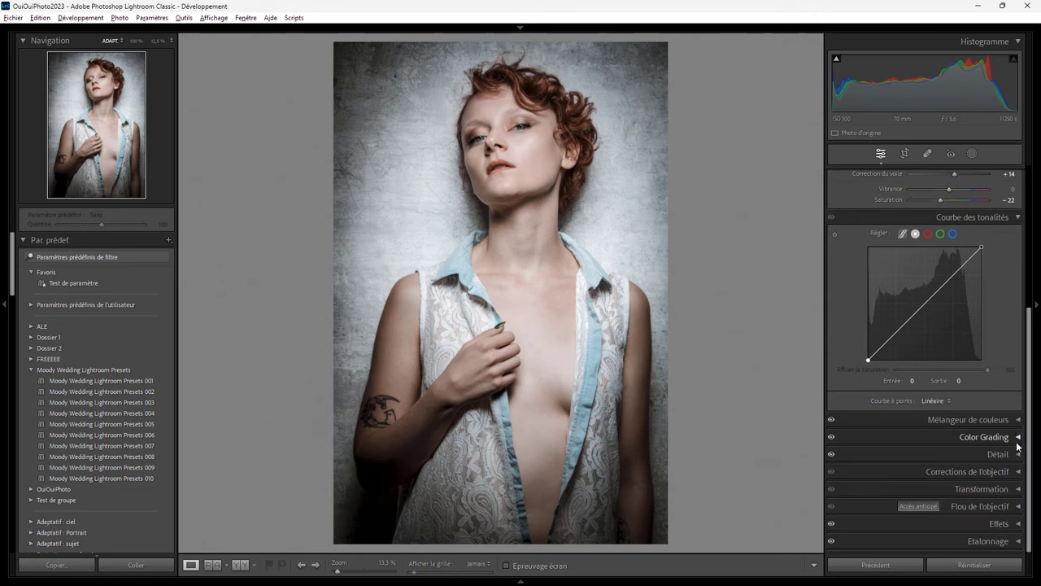
click(1019, 440)
click(937, 324)
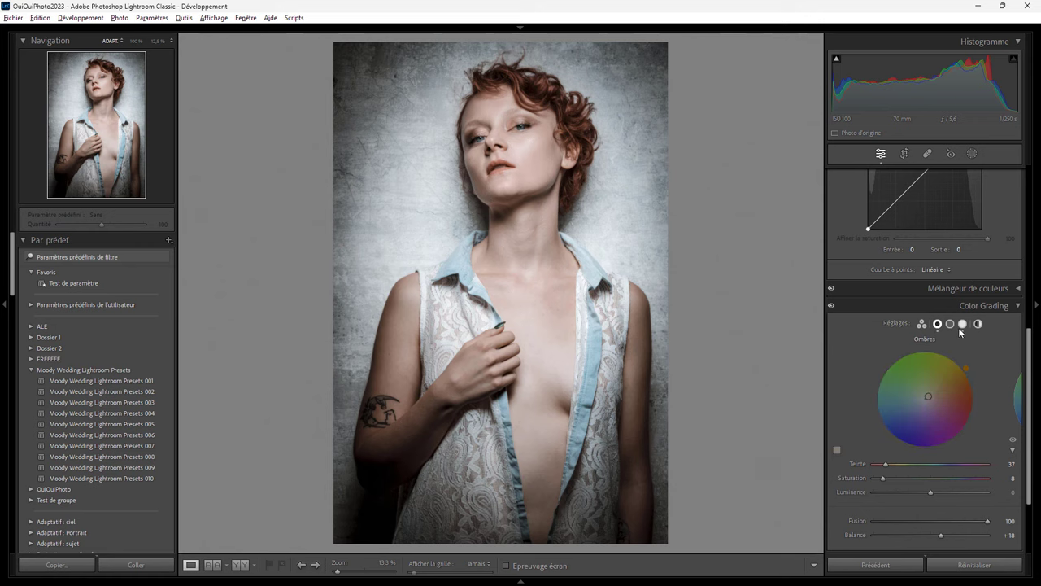
Inspect the Highlights grading wheel and Calibration blue primary hue at −100, then return to the top
click(963, 324)
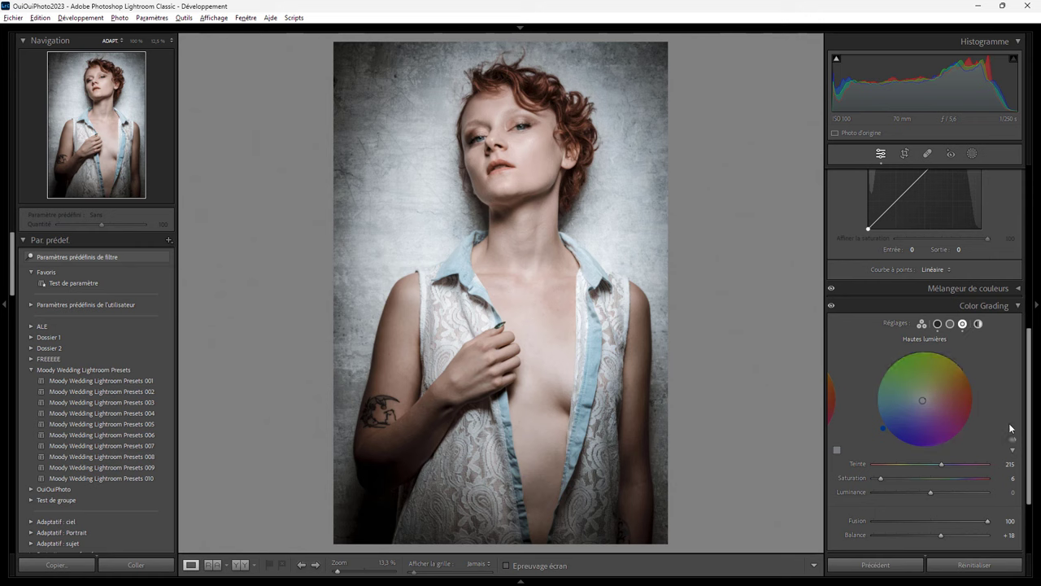
scroll(1029, 417, down, 1)
scroll(1029, 417, down, 3)
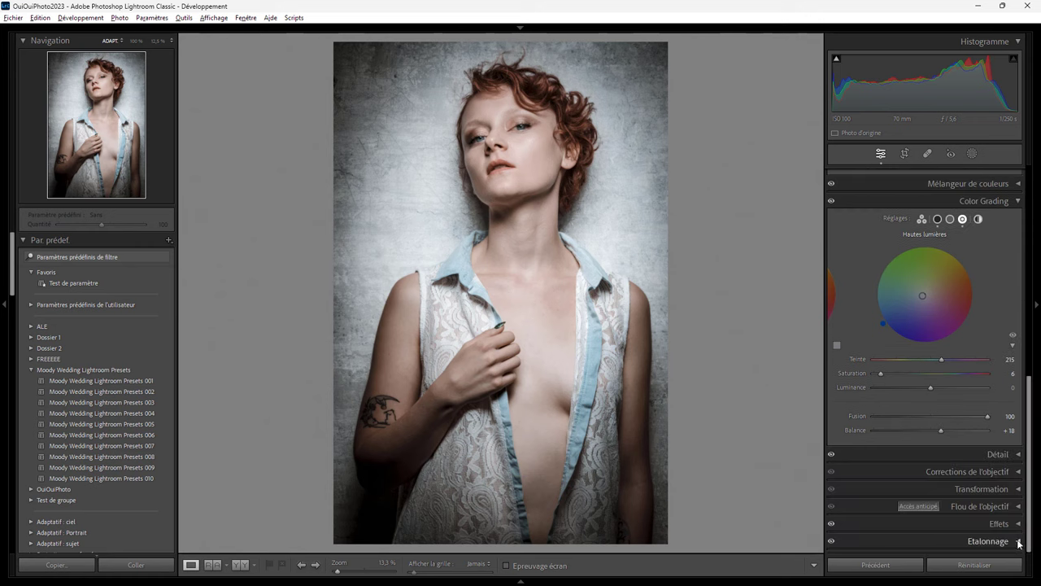
click(1021, 541)
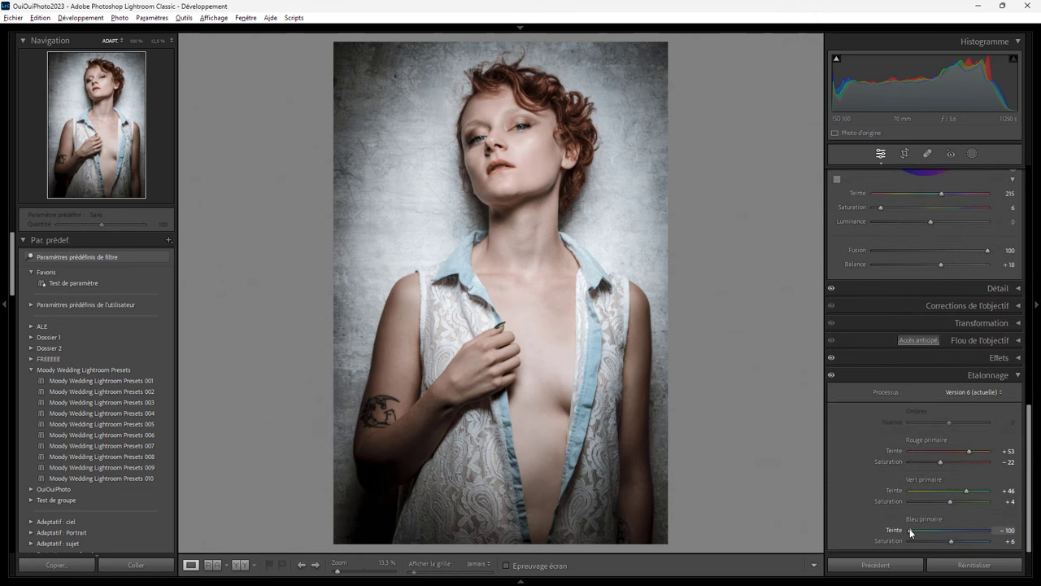
mouse_move(910, 531)
mouse_down()
mouse_move(948, 533)
mouse_move(908, 530)
mouse_up()
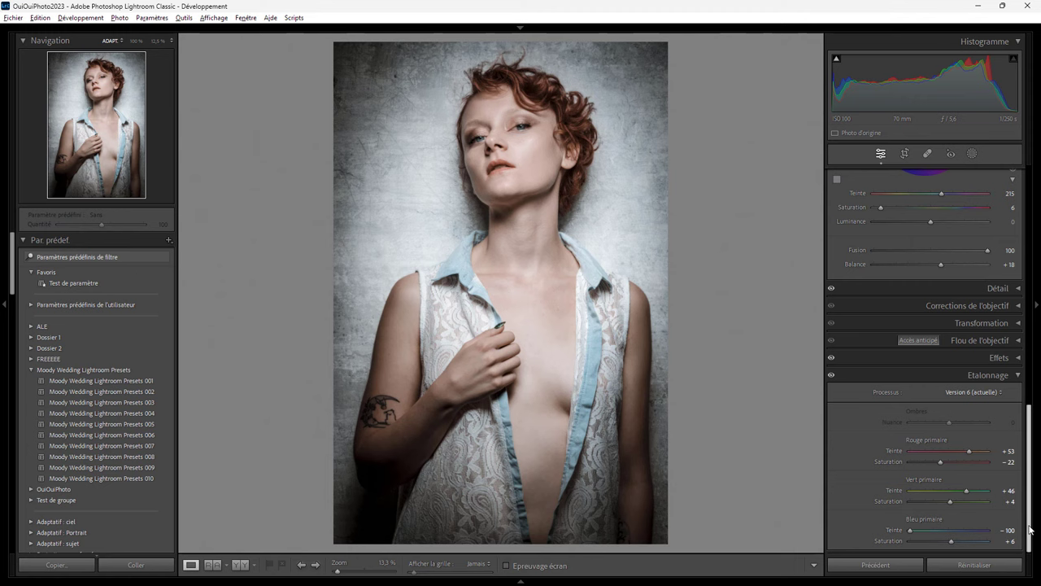
scroll(1031, 527, up, 3)
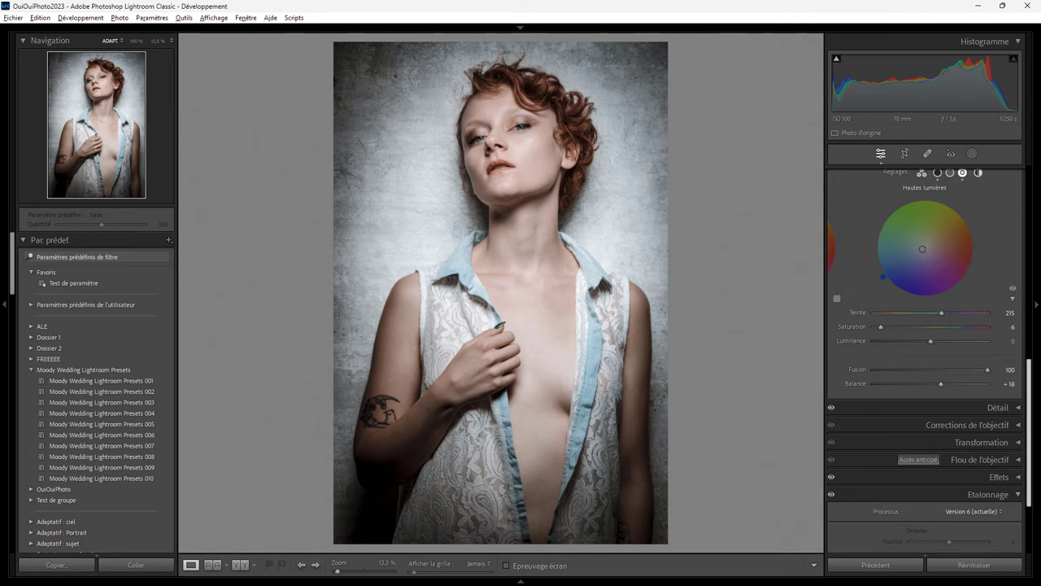
scroll(1000, 342, up, 5)
scroll(1001, 334, up, 5)
scroll(1000, 326, up, 3)
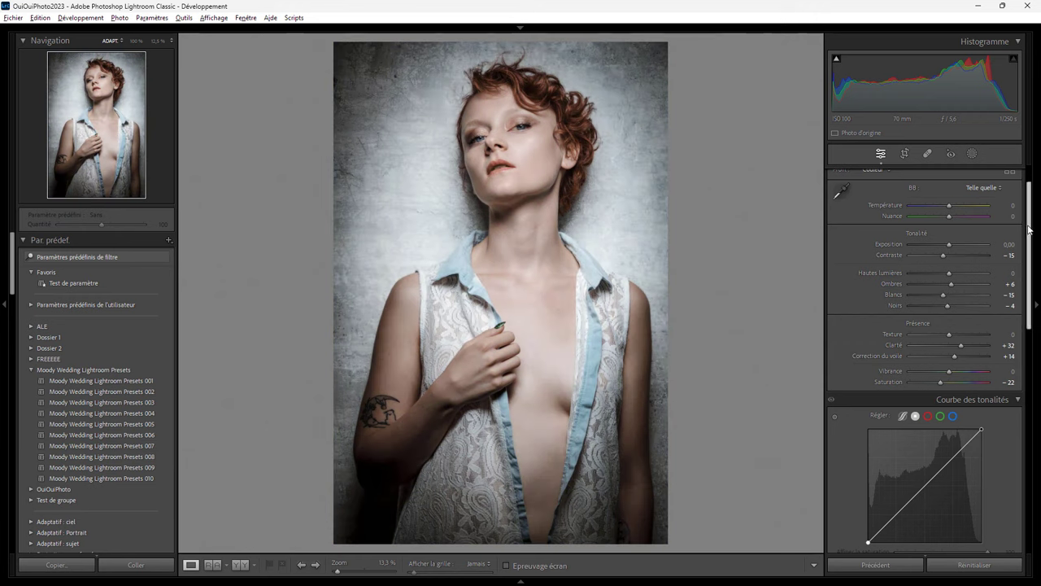
Collapse the Basic, Tone Curve, Color Grading and Calibration panels
scroll(1027, 179, up, 1)
click(1018, 174)
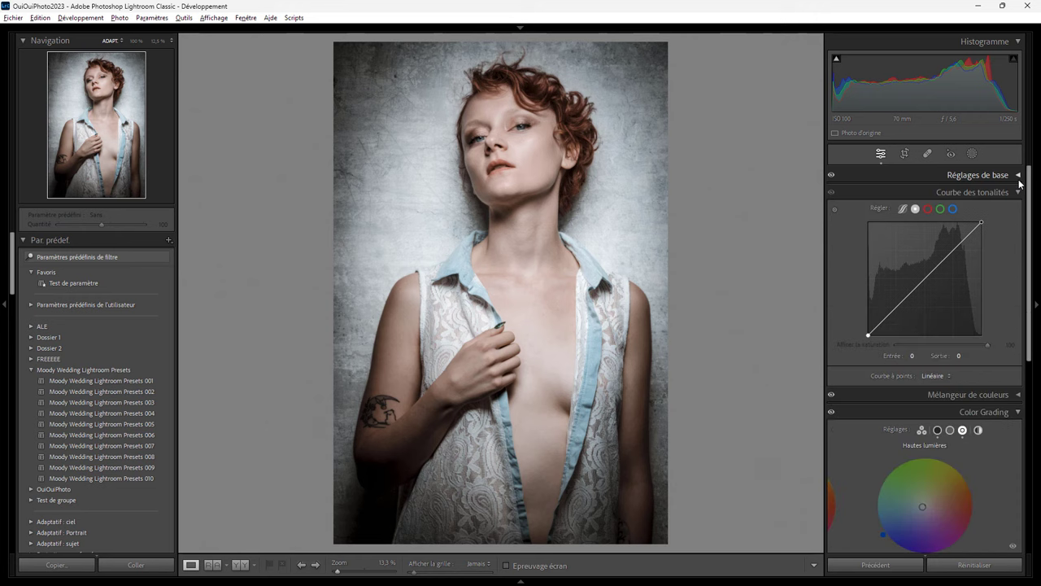
click(1020, 194)
click(1018, 227)
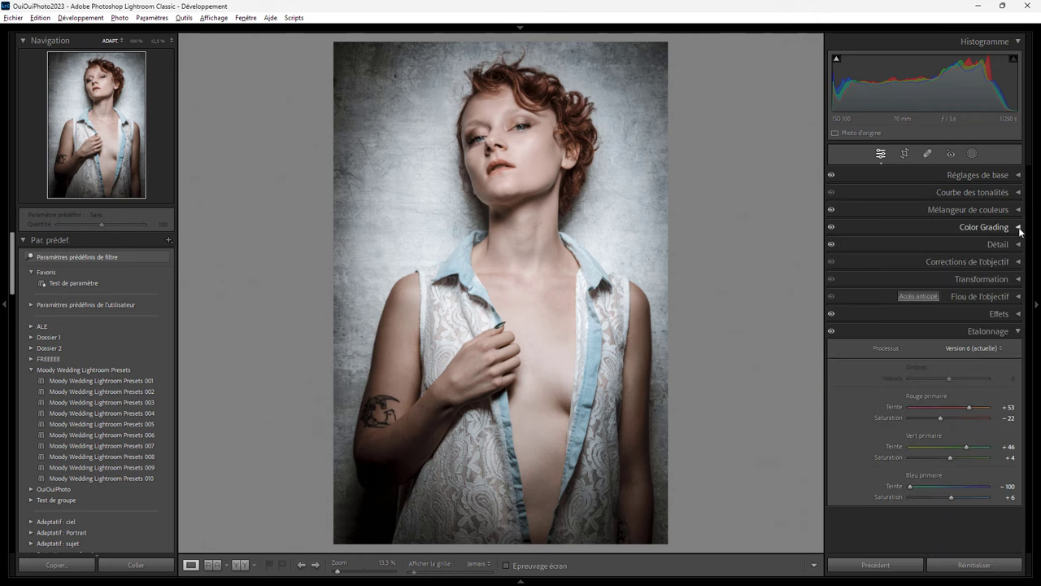
click(1019, 331)
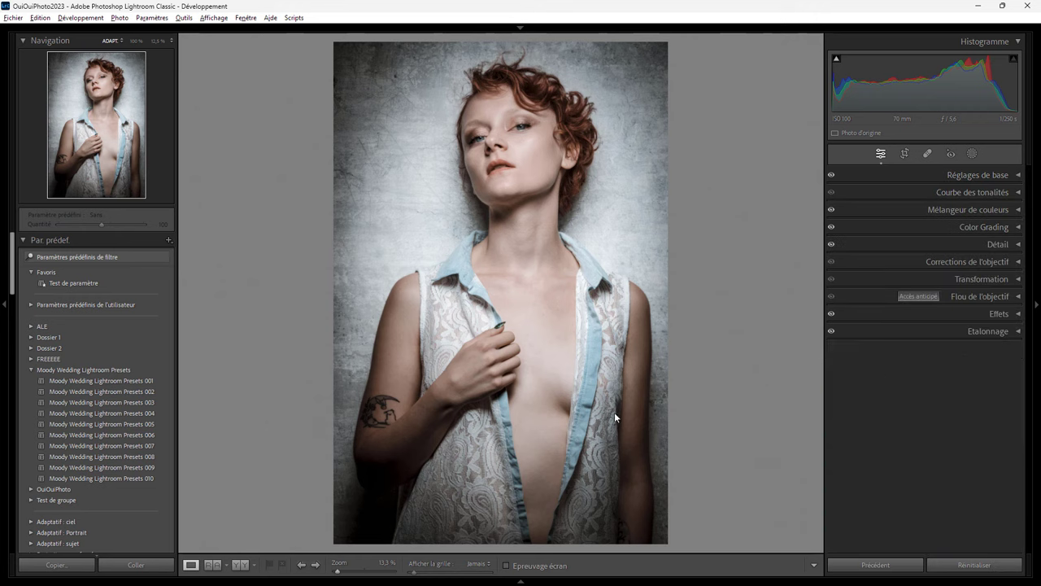
Apply Moody Wedding Lightroom Presets 010 and expand the Basic panel
click(133, 477)
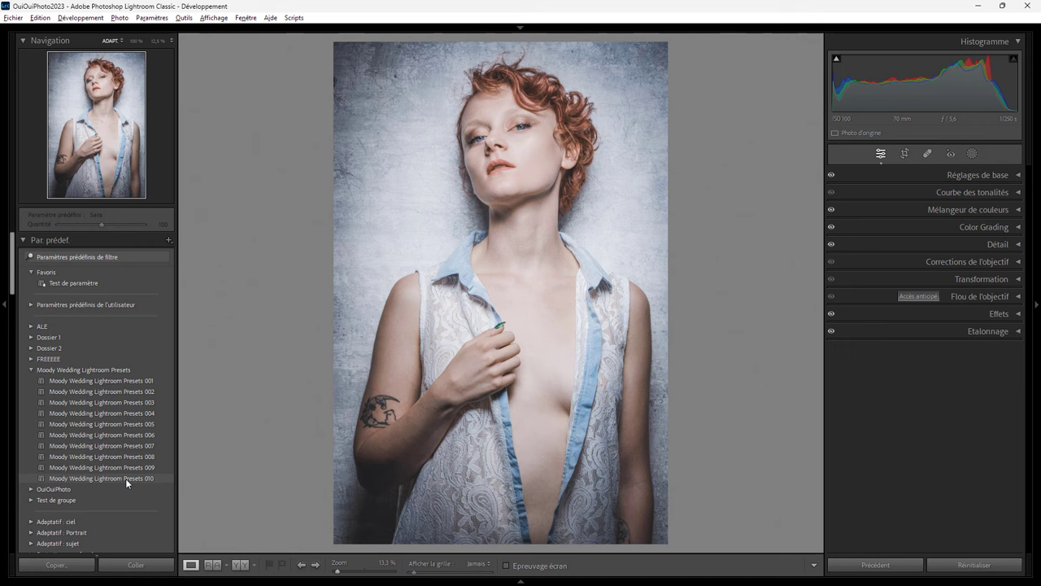
click(125, 479)
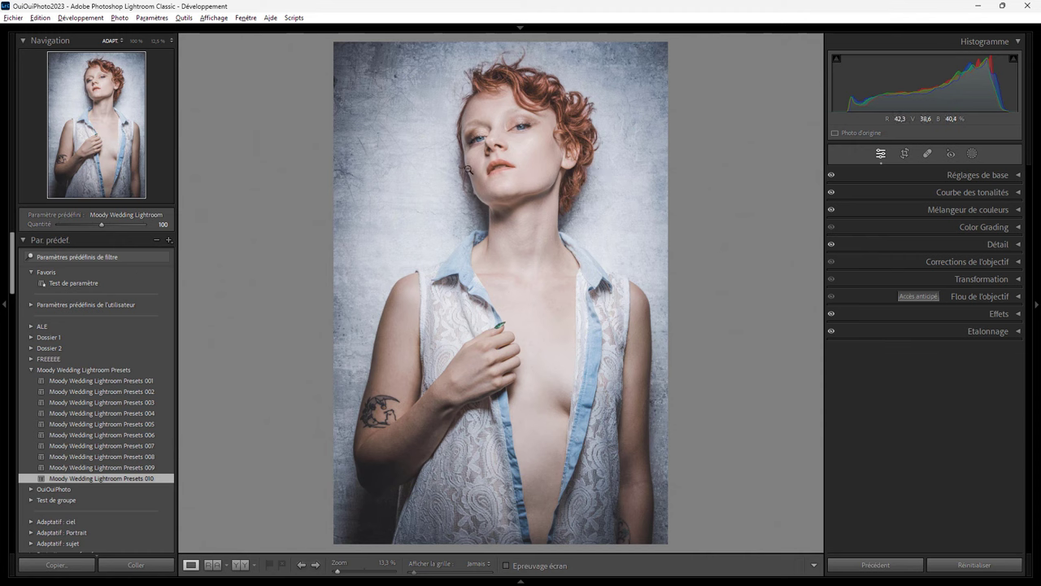
click(1018, 177)
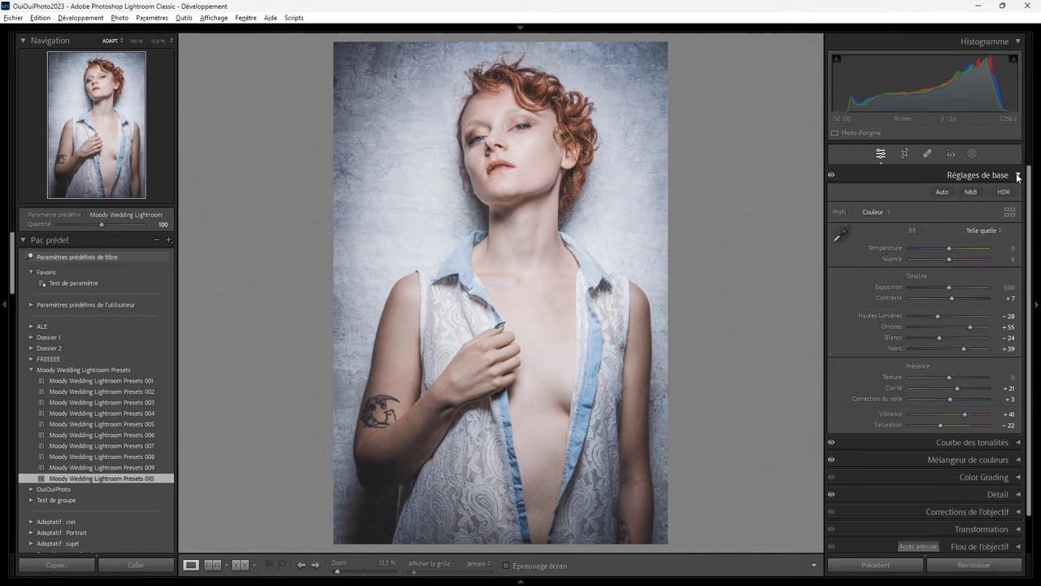
Set Shadows to +48, Vibrance to +40 and Saturation to −5
double_click(972, 326)
drag(950, 326, 967, 328)
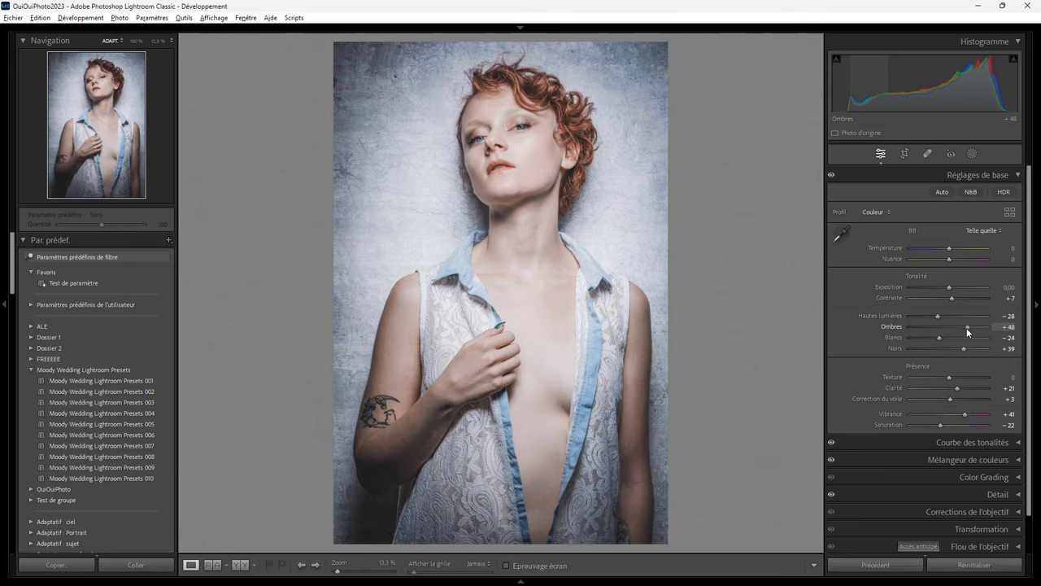
scroll(976, 309, down, 1)
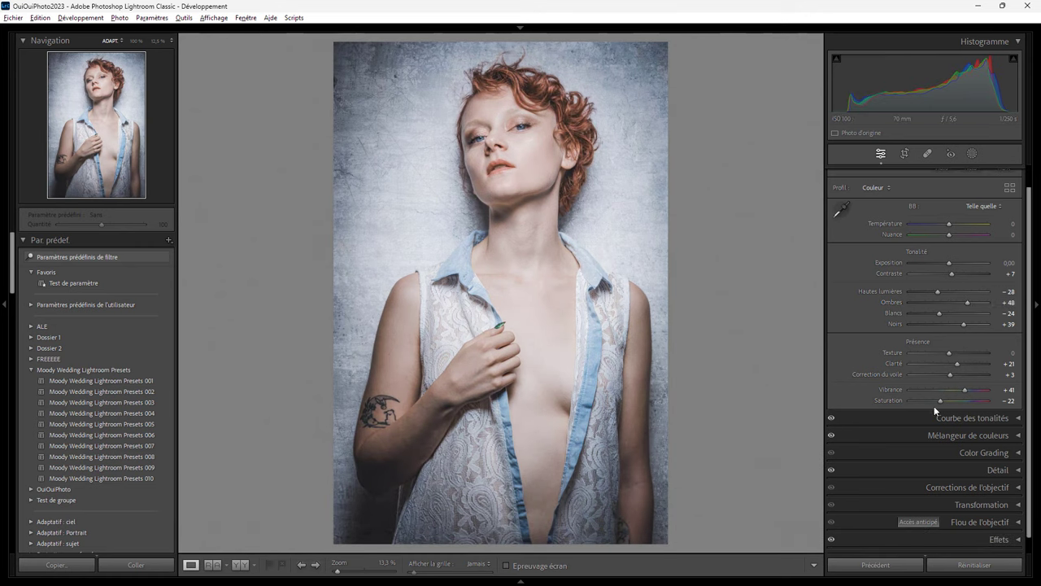
double_click(941, 400)
double_click(967, 392)
mouse_move(949, 388)
mouse_down()
mouse_move(967, 387)
mouse_move(923, 398)
mouse_move(943, 399)
mouse_up()
Remove the Dehaze correction entirely, resetting it to zero
scroll(1030, 387, down, 1)
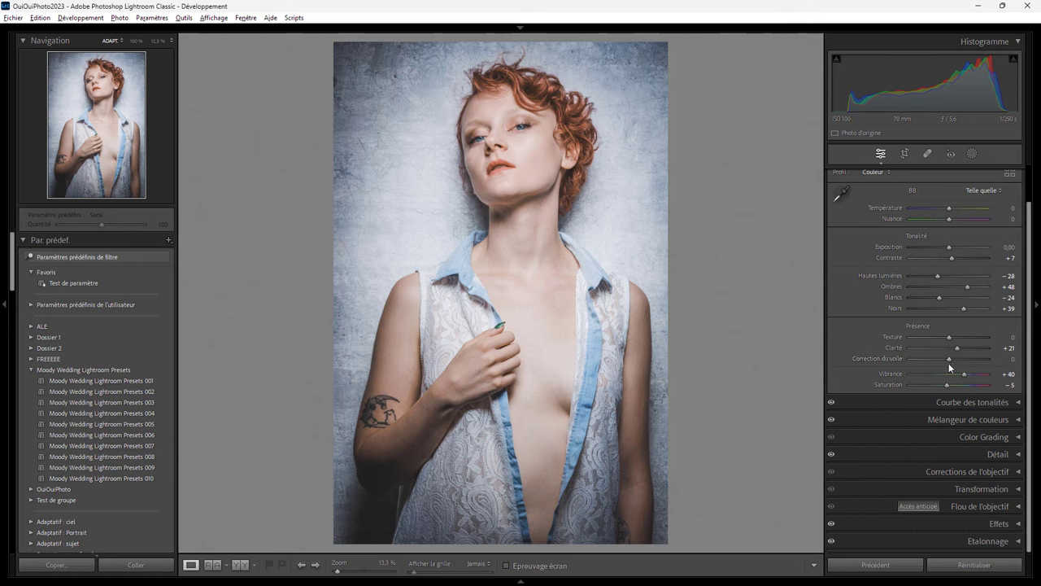
drag(948, 359, 952, 360)
drag(950, 359, 952, 360)
double_click(952, 360)
Expand Effects and deepen the Post-Crop Vignetting Amount from −12 to −13
click(1020, 524)
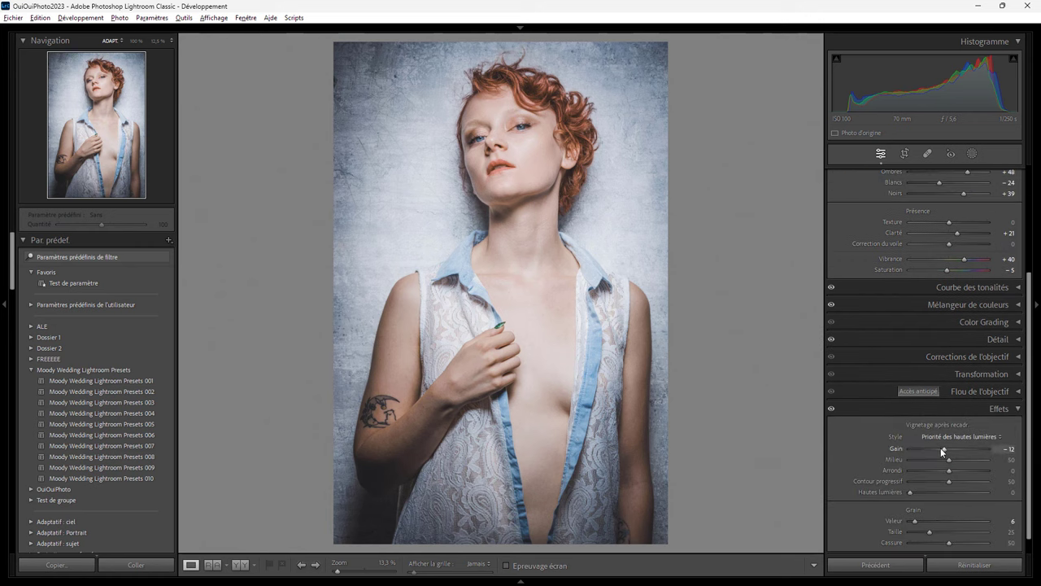
drag(944, 450, 942, 448)
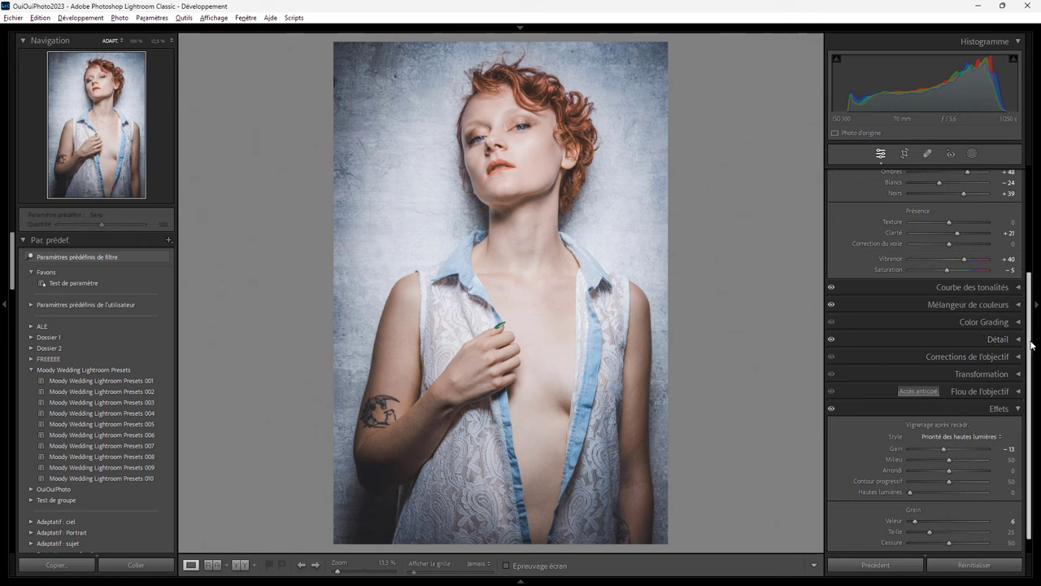
drag(1029, 341, 1038, 188)
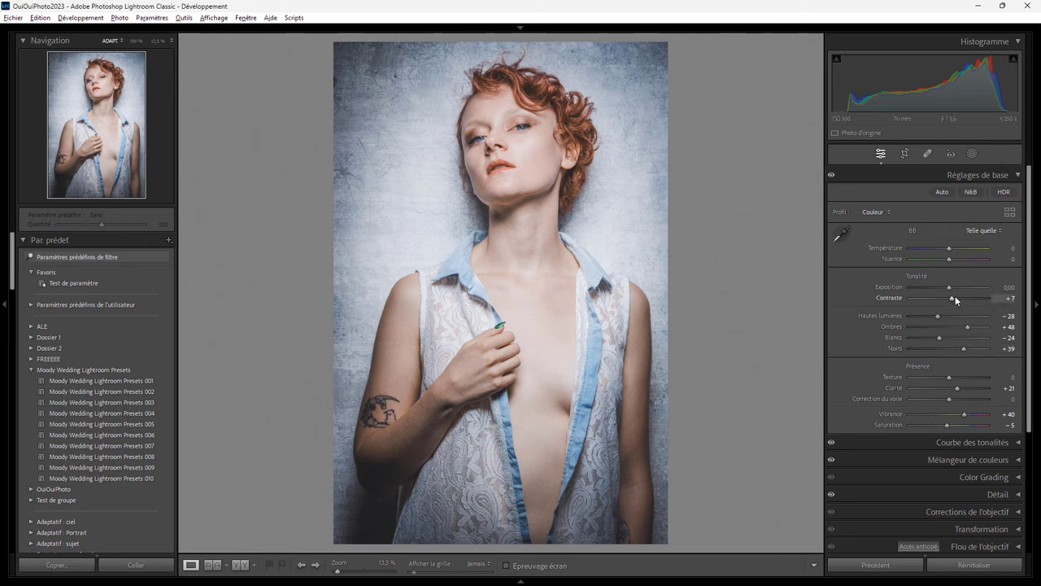
In the Basic panel, set Highlights/Whites to −100, Shadows/Blacks to +100, and Contrast to +20
click(1012, 300)
double_click(939, 337)
drag(950, 336, 892, 319)
mouse_move(967, 326)
mouse_down()
mouse_move(991, 329)
mouse_move(989, 348)
mouse_up()
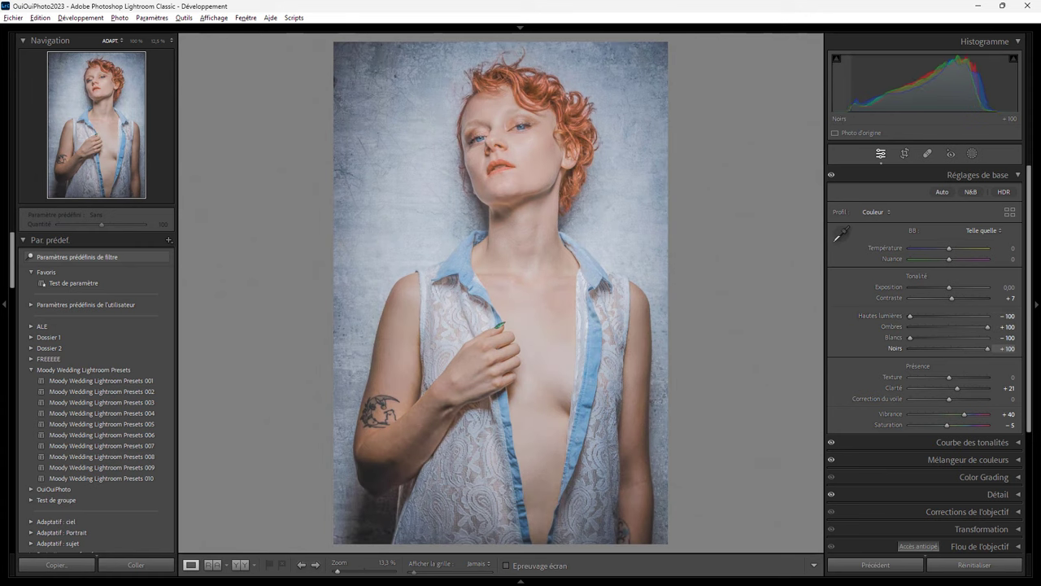
double_click(943, 299)
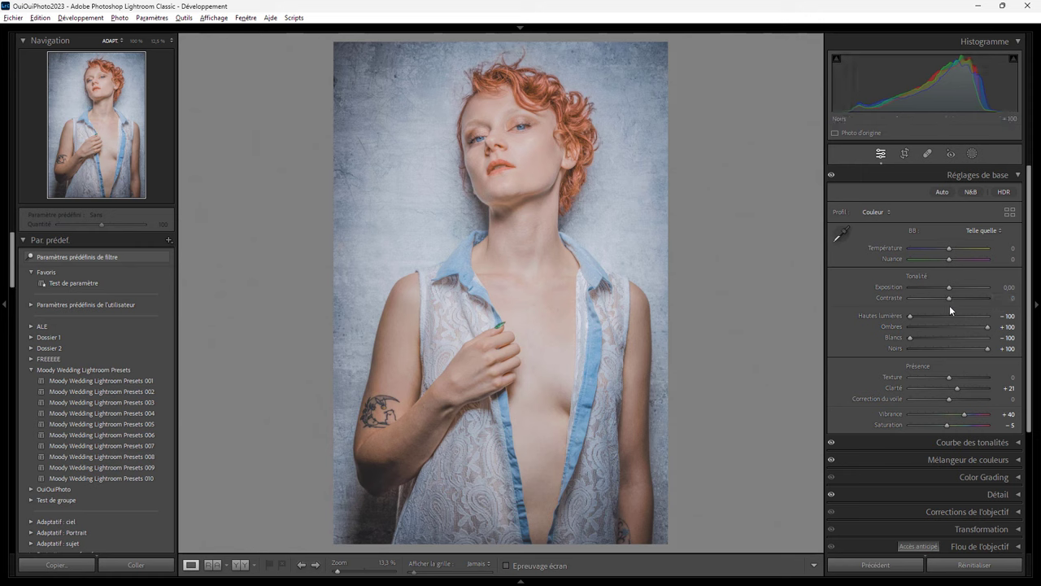
drag(948, 298, 956, 296)
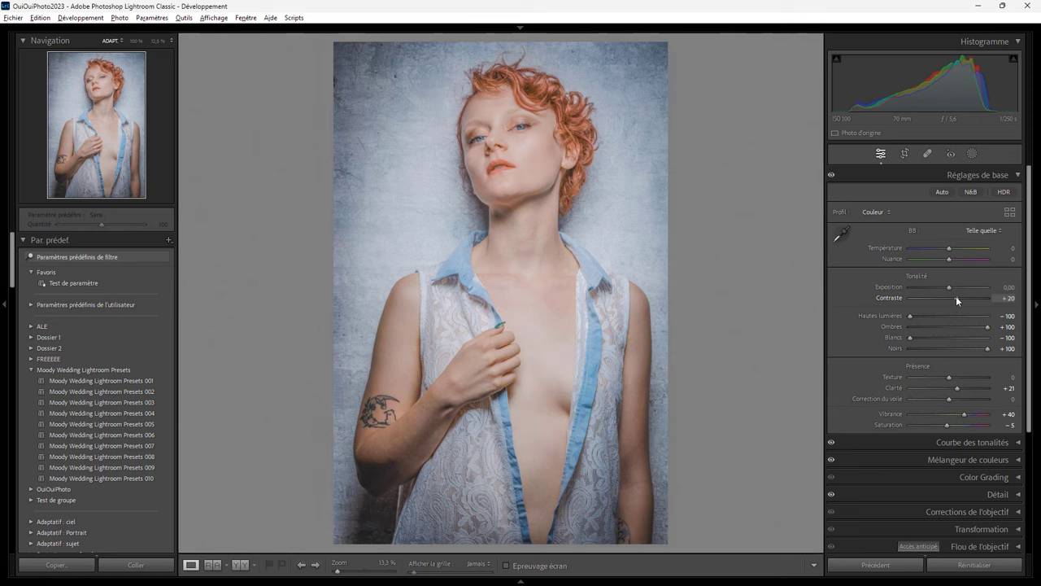